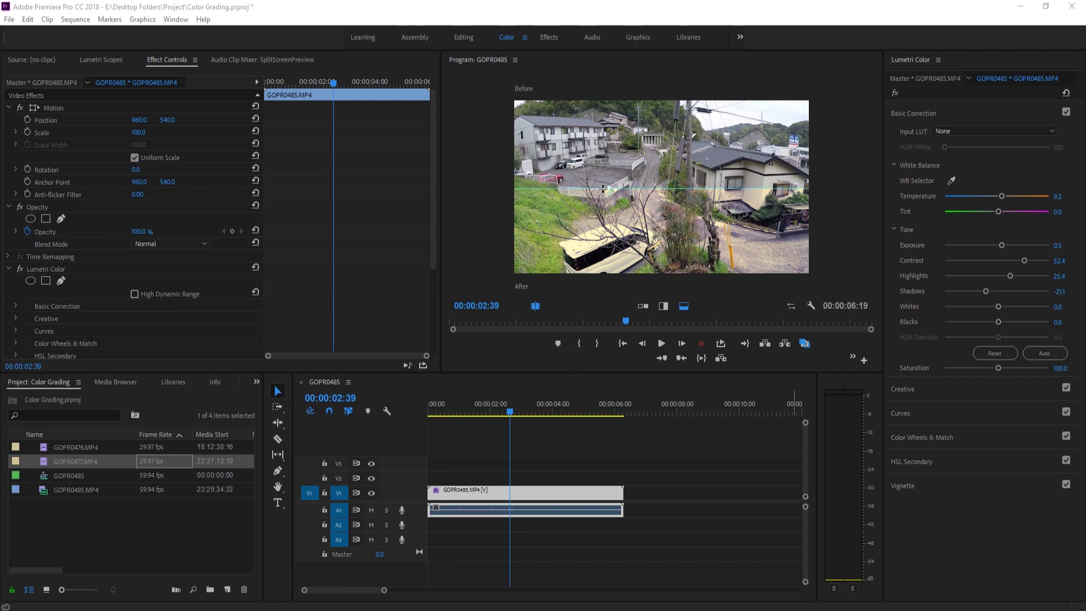
- Drag the before/after divider to the bottom of the frame, then switch to a side-by-side view
left_click_drag(650, 190, 650, 272)
left_click(642, 307)
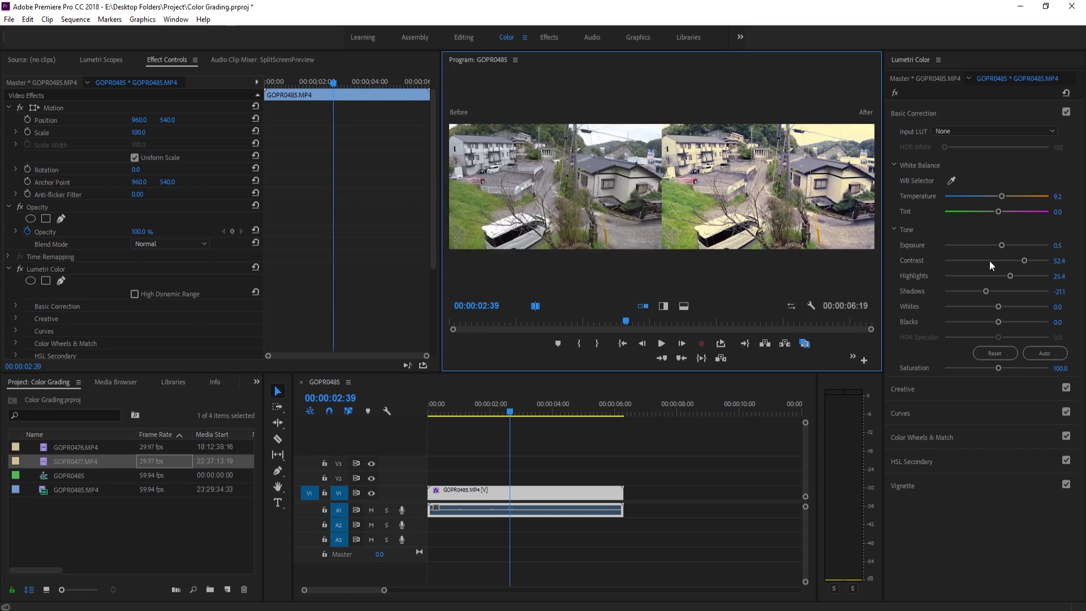
- Set Faded Film to 55.1 in Creative and raise Basic Correction exposure from 0.5 to 4.4
left_click(948, 393)
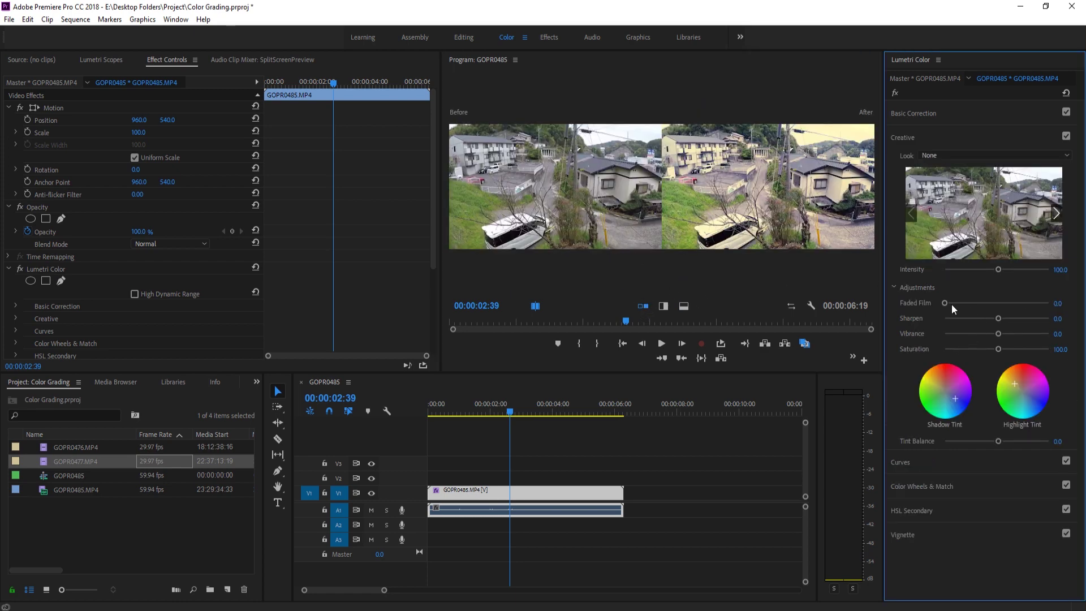
left_click_drag(952, 304, 1033, 318)
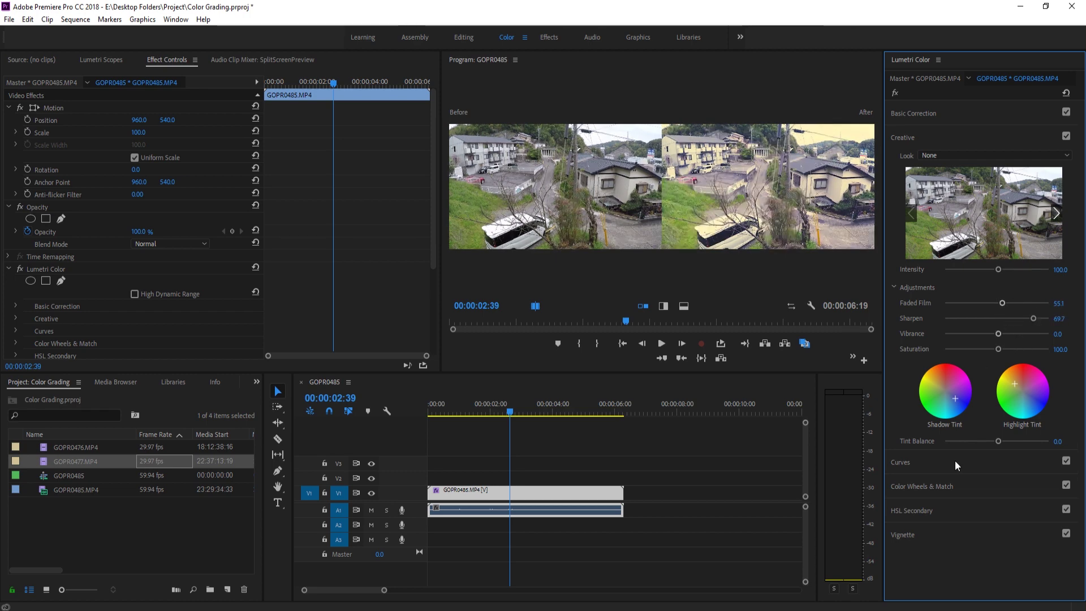
left_click(952, 118)
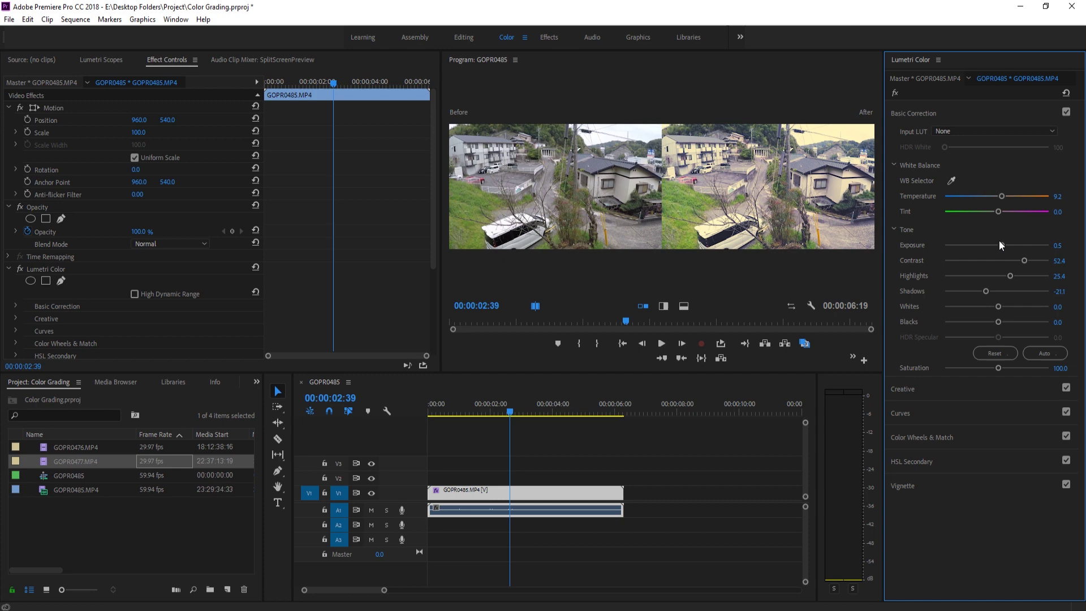
left_click_drag(1001, 245, 1043, 245)
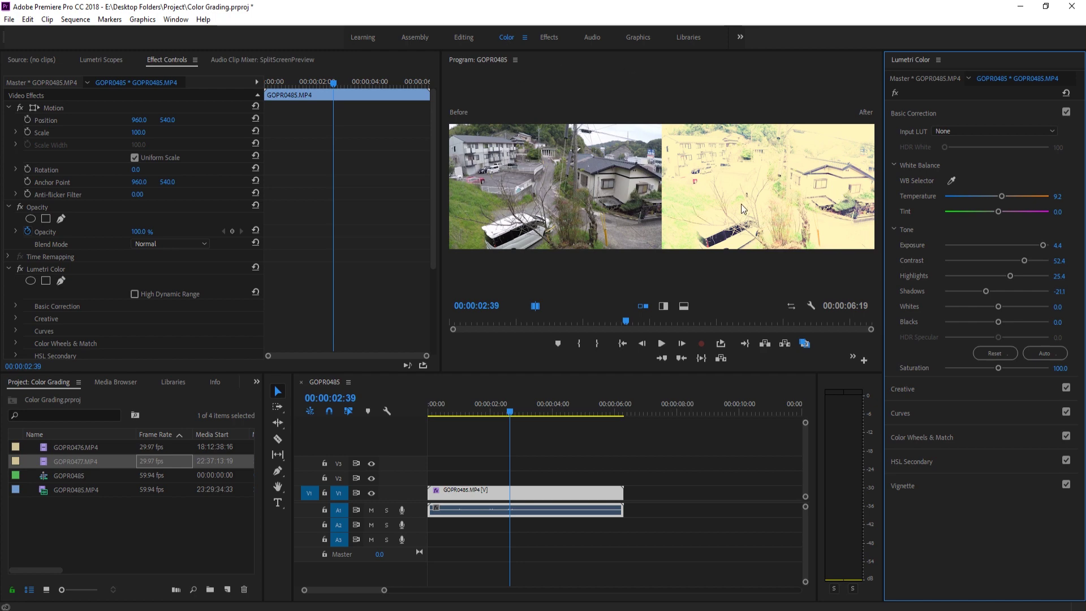
- Settle on a horizontal before/after split, reposition its divider, and scrub to a later frame
left_click(664, 306)
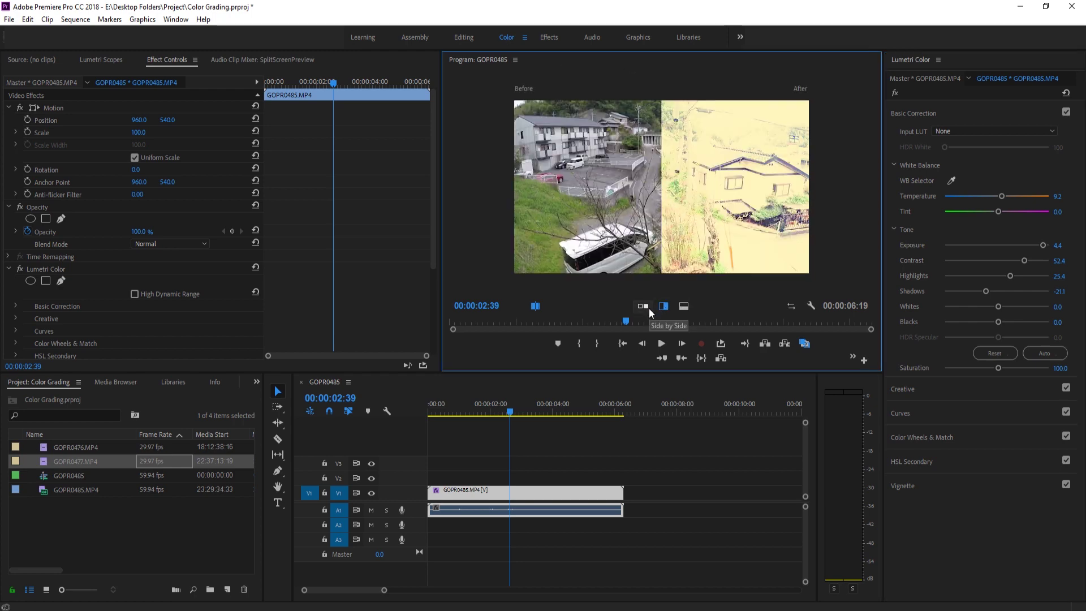
left_click(648, 307)
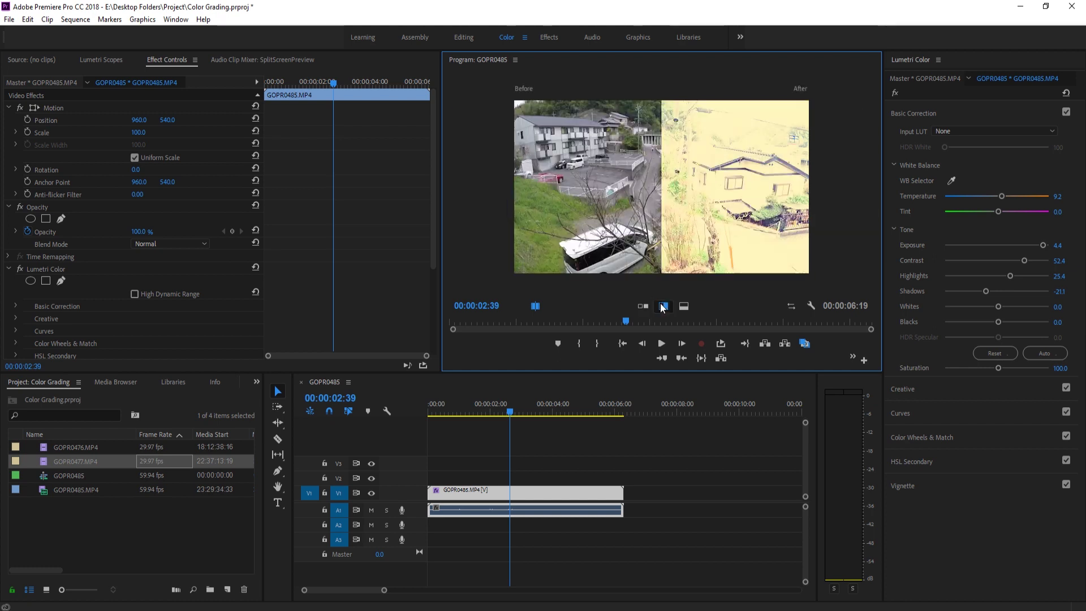
left_click(684, 306)
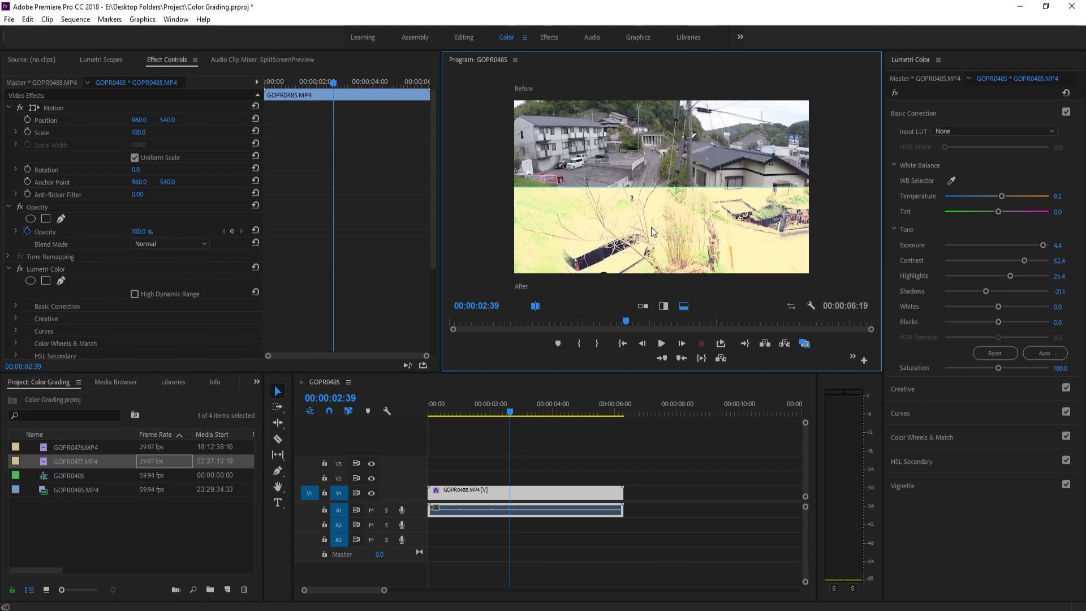
mouse_move(668, 188)
left_mouse_down()
mouse_move(668, 202)
mouse_move(668, 120)
mouse_move(674, 228)
mouse_move(666, 157)
mouse_move(663, 249)
mouse_move(663, 181)
left_mouse_up()
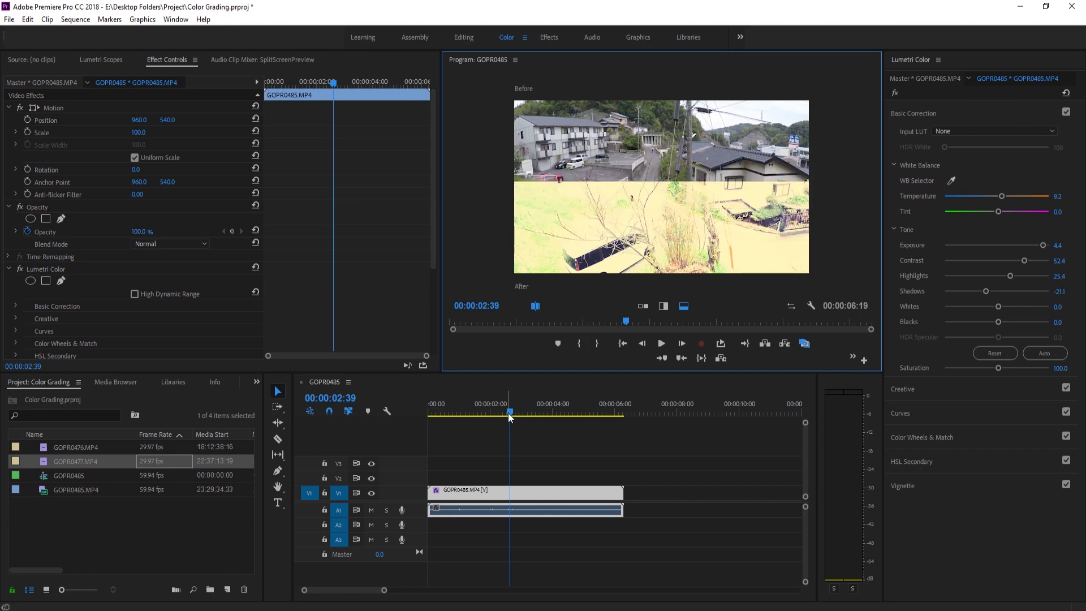
mouse_move(510, 415)
left_mouse_down()
mouse_move(538, 415)
mouse_move(488, 415)
mouse_move(520, 422)
left_mouse_up()
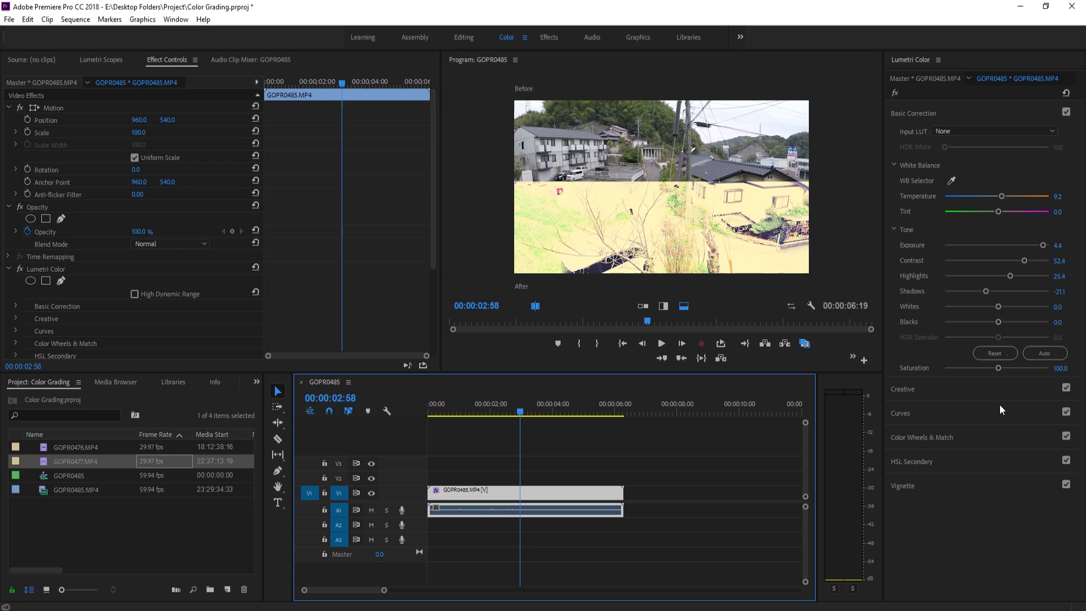
- Turn off Comparison View and replace the house clip with GOPR0476.MP4, keeping existing sequence settings
left_click(805, 343)
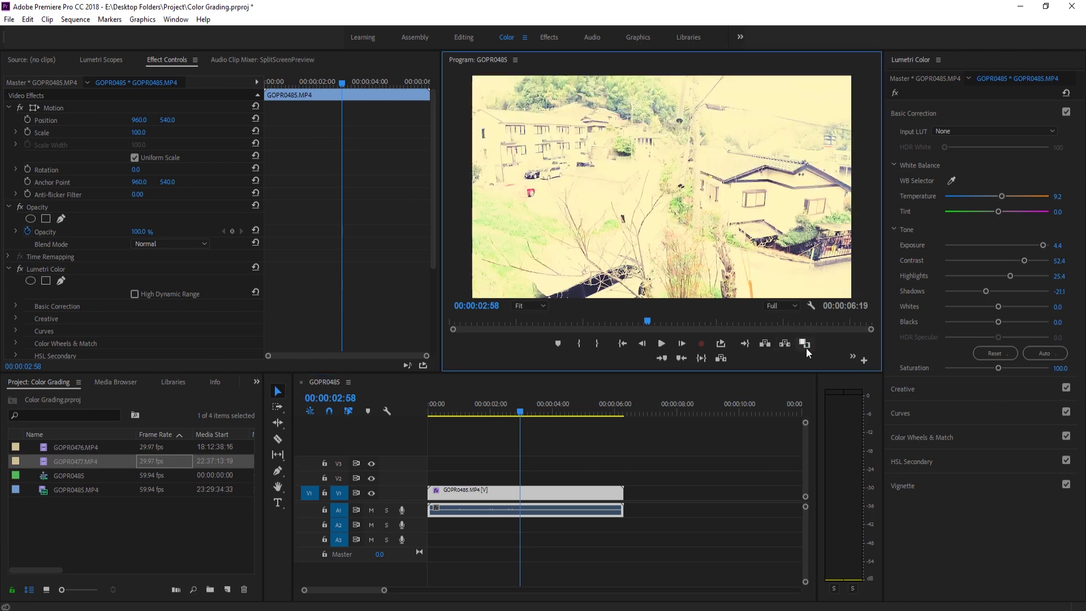
left_click_drag(674, 430, 555, 527)
key("Delete")
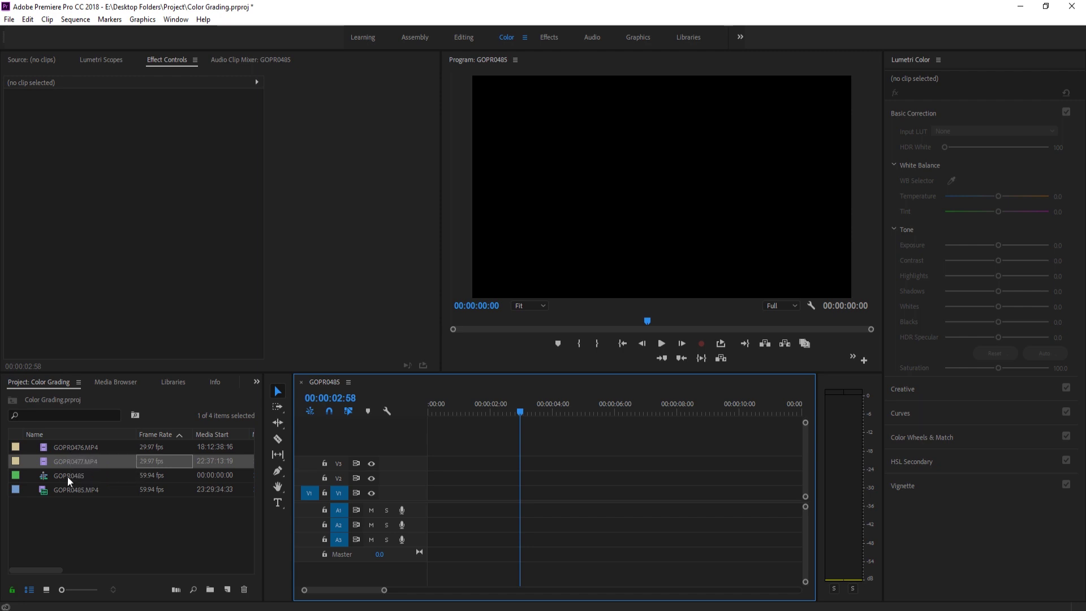
left_click_drag(84, 449, 409, 499)
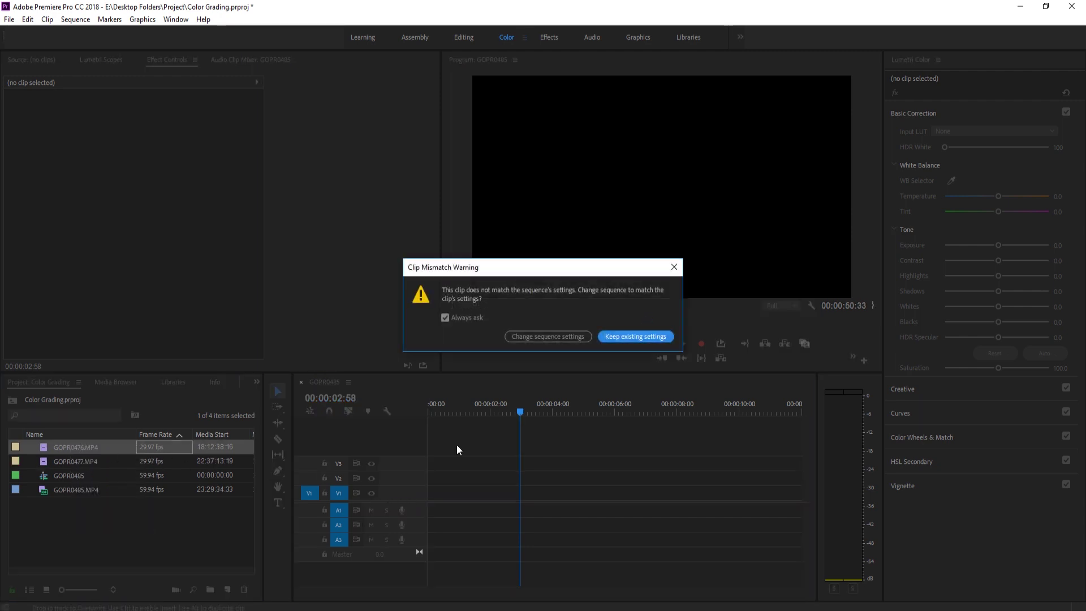
left_click(622, 337)
- Swap GOPR0476 for GOPR0477.MP4 on V1, again keeping existing sequence settings
left_click(522, 412)
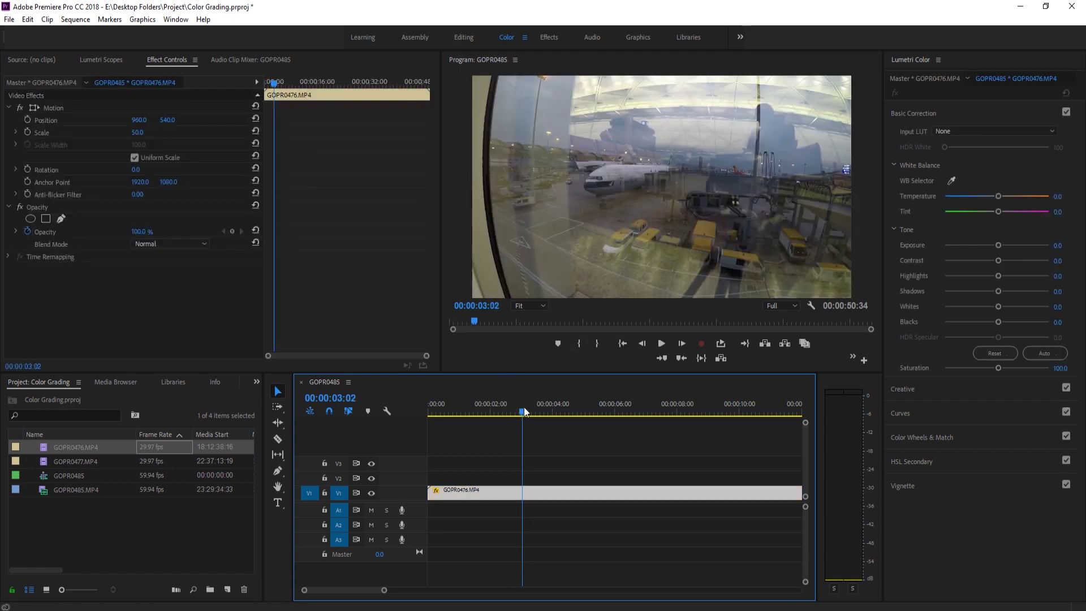
key("Delete")
left_click_drag(83, 459, 573, 480)
left_click(650, 336)
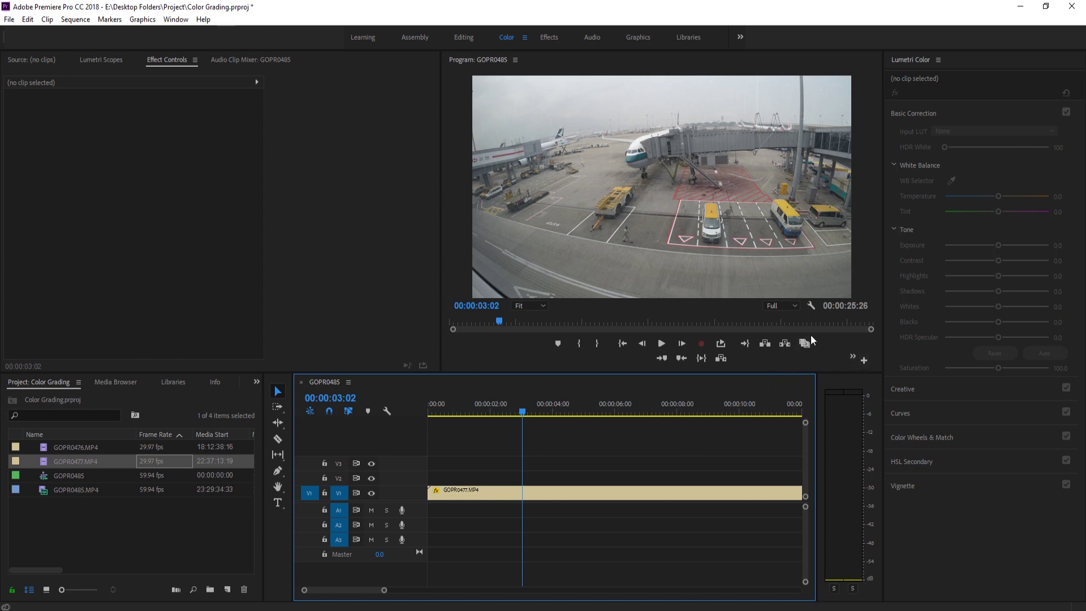
- Add the Comparison View button to the Program monitor's button bar and turn it on
left_click(865, 361)
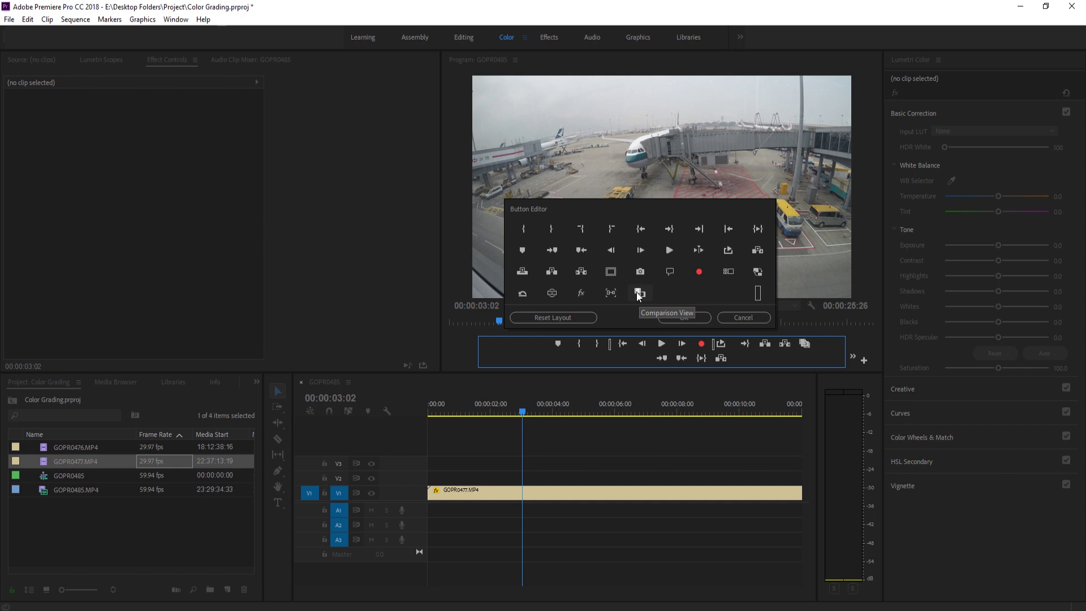
left_click_drag(636, 292, 740, 358)
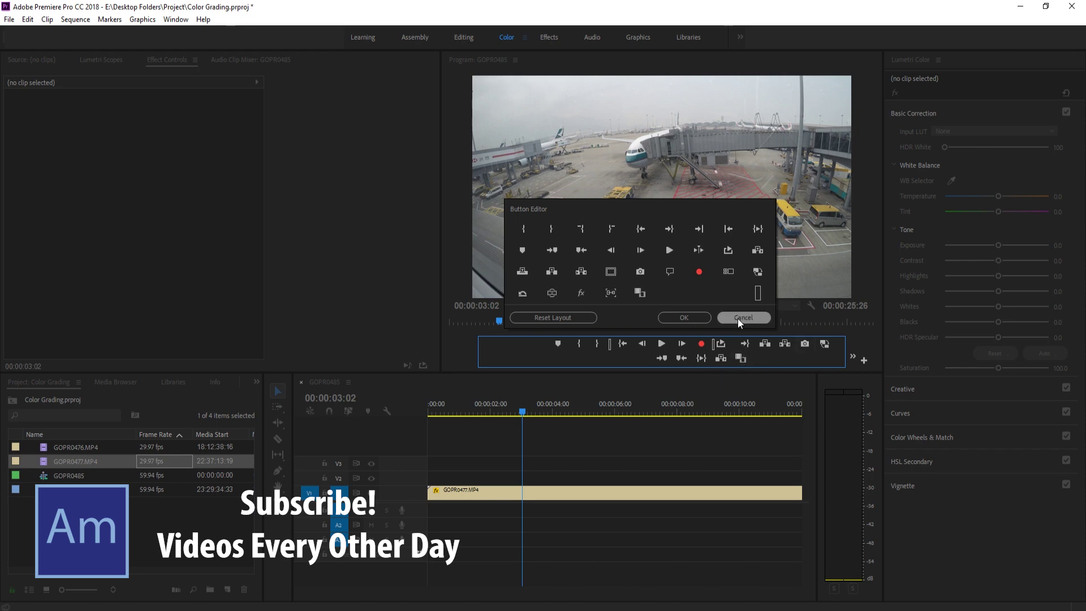
left_click(687, 318)
left_click(804, 344)
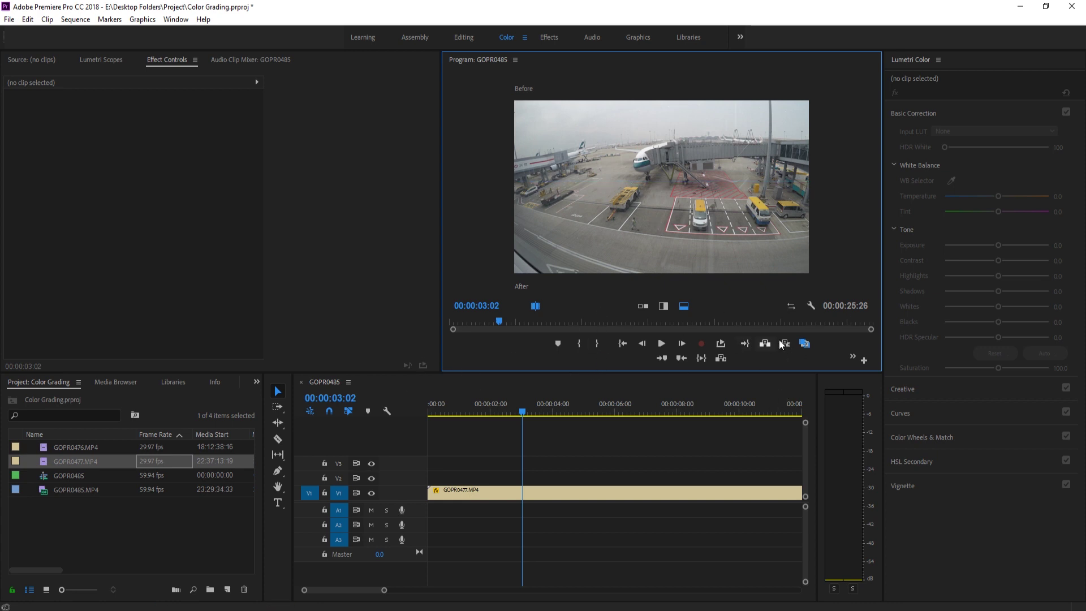
- Switch to a side-by-side Reference Frame comparison and scrub the reference to about 00:00:09:33
left_click(664, 306)
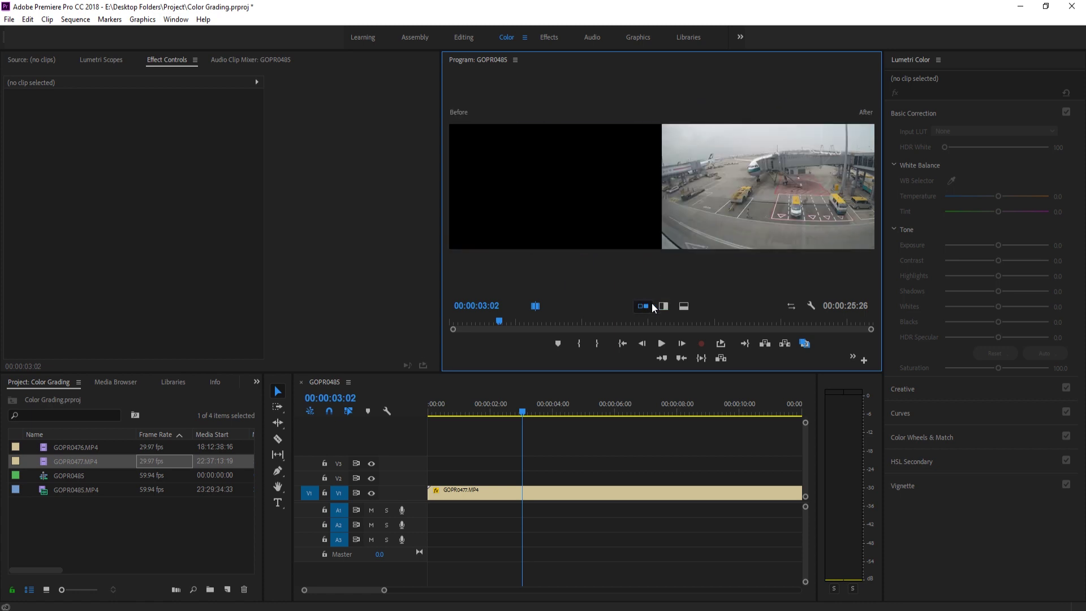
left_click(536, 306)
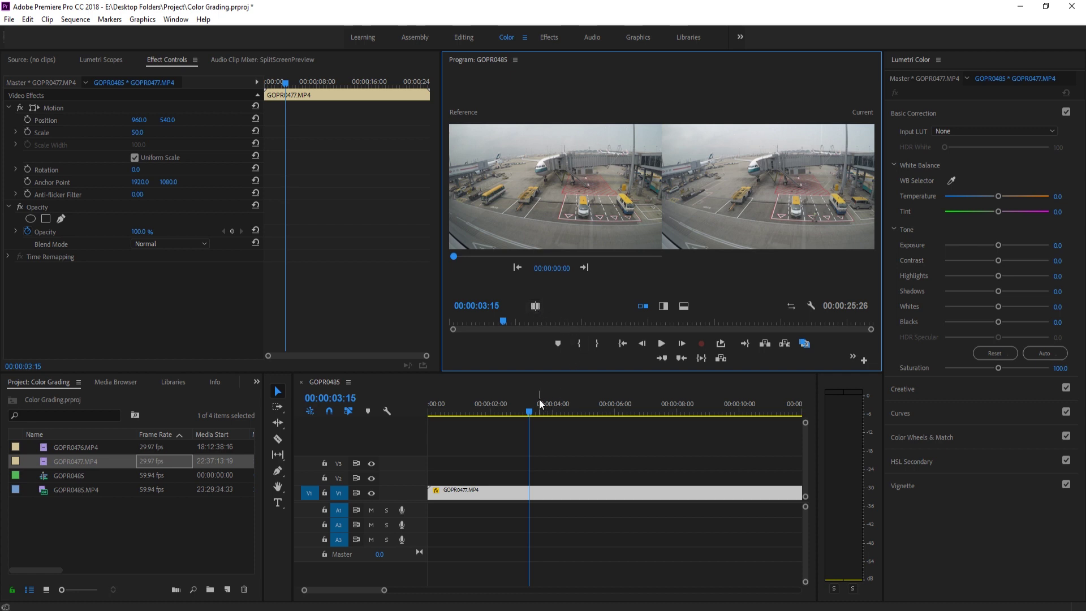
left_click_drag(536, 401, 627, 408)
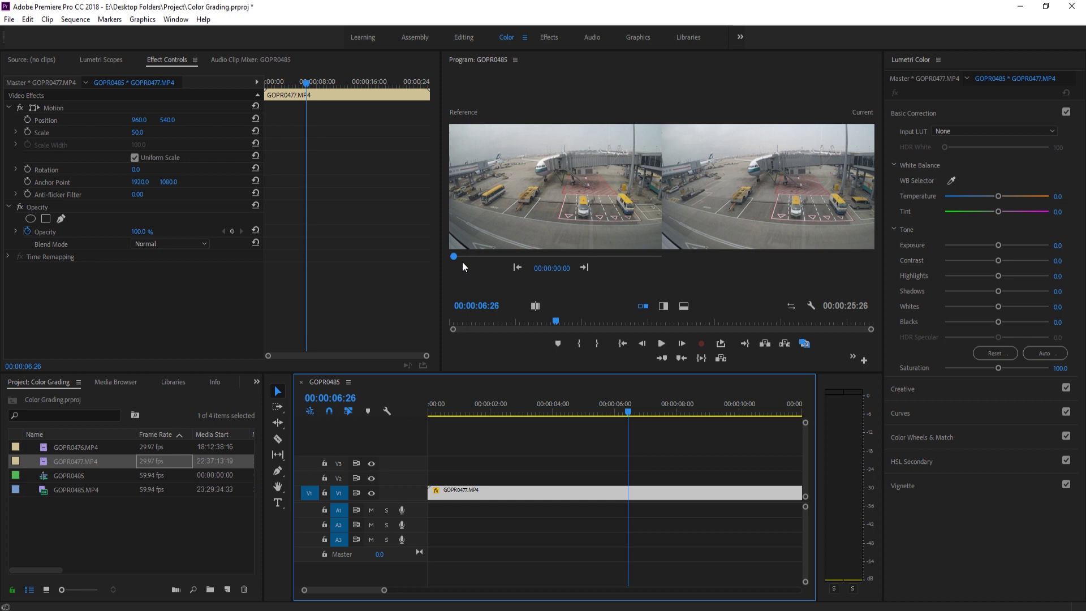
left_click_drag(455, 257, 533, 254)
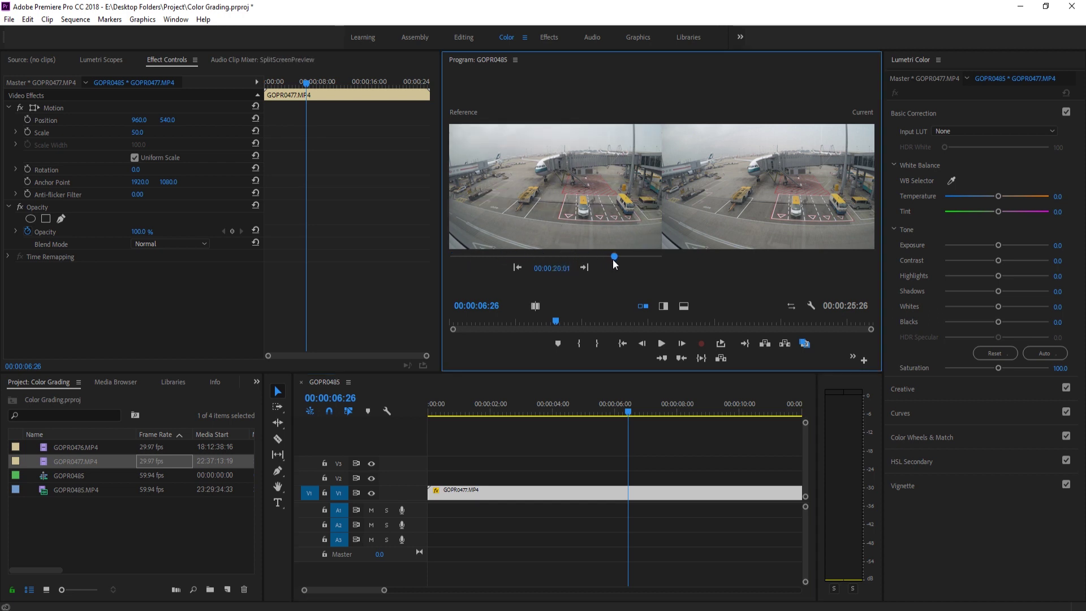
left_click_drag(643, 263, 507, 256)
- Return to Before/After frame comparison with a vertical split, briefly trying the horizontal split
left_click(536, 305)
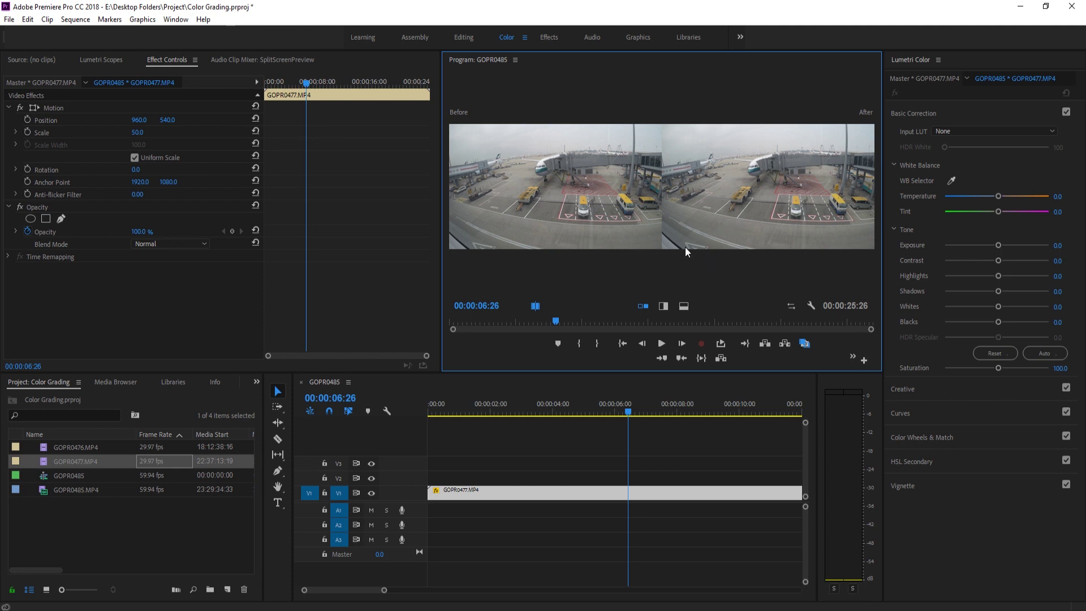
left_click(665, 306)
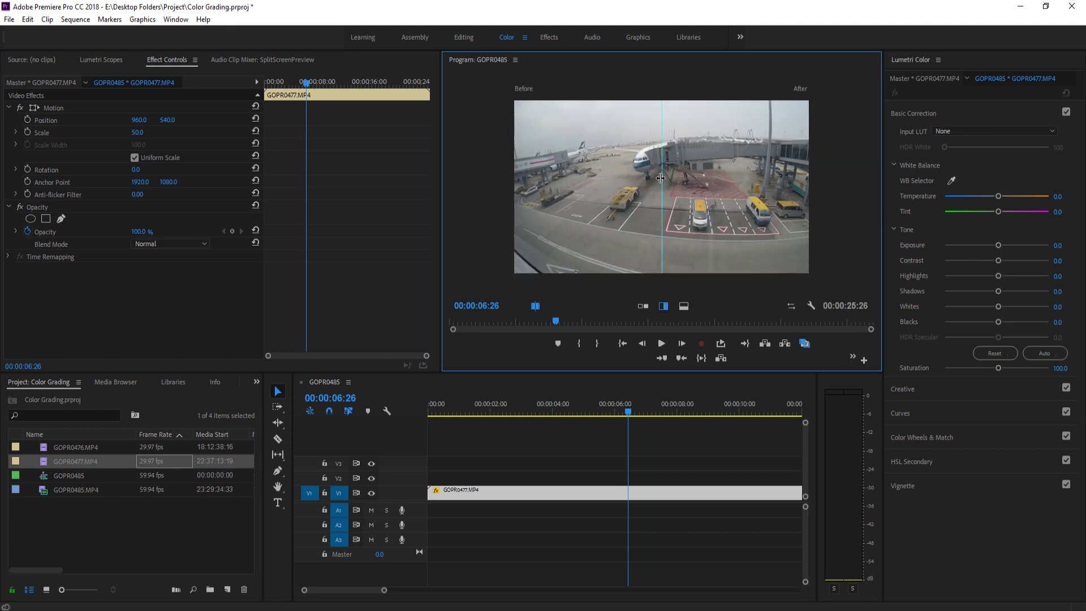
left_click(688, 307)
left_click(663, 306)
- Set Temperature to 25.4, Contrast to 42.7 and Blacks to -58.9 in Basic Correction
left_click_drag(998, 198, 1009, 200)
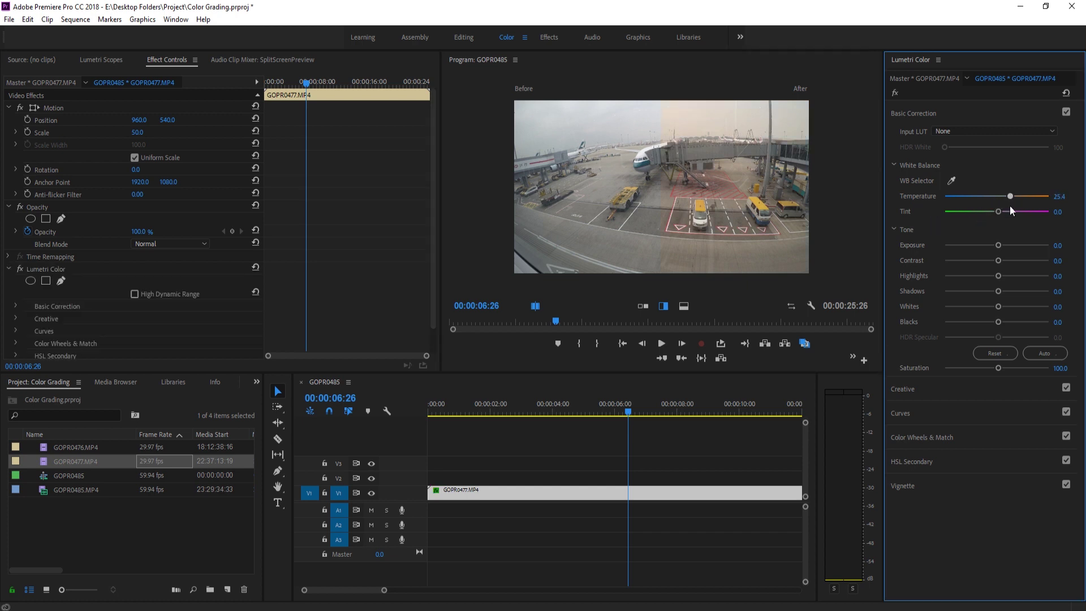
mouse_move(1000, 259)
left_mouse_down()
mouse_move(1009, 259)
mouse_move(997, 244)
left_mouse_up()
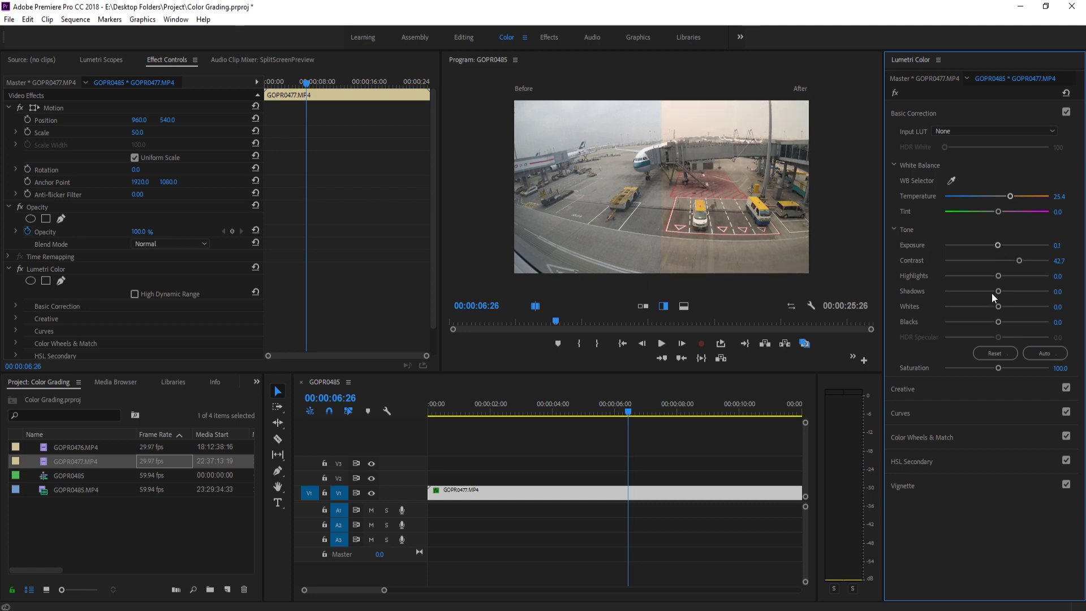
left_click_drag(1000, 322, 966, 323)
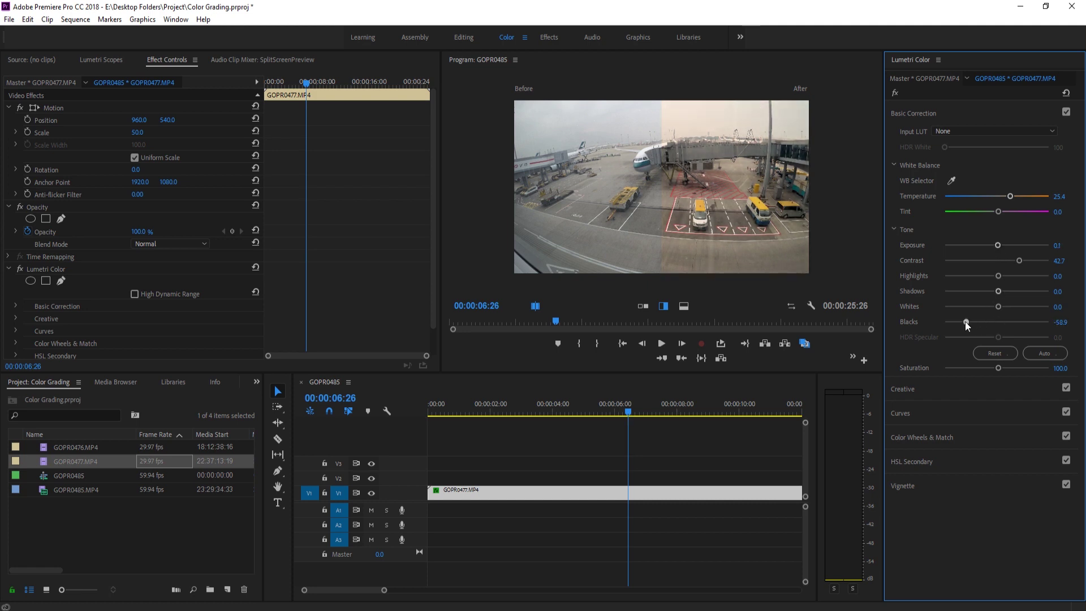
- Tint the highlights green in Creative and add a two-point S-shaped RGB curve
left_click(946, 390)
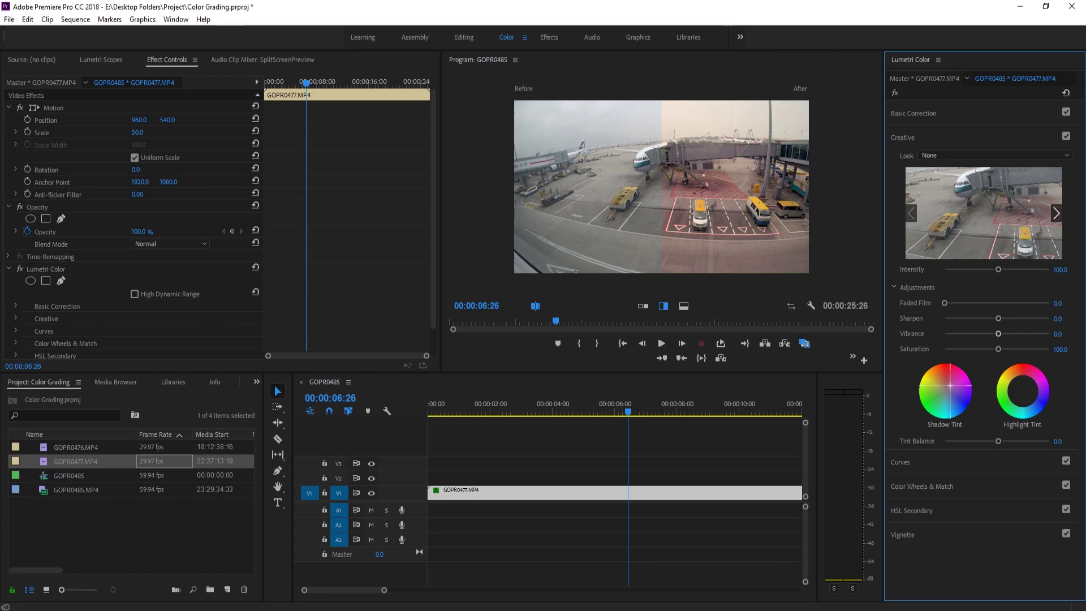
left_click_drag(1024, 401, 1012, 398)
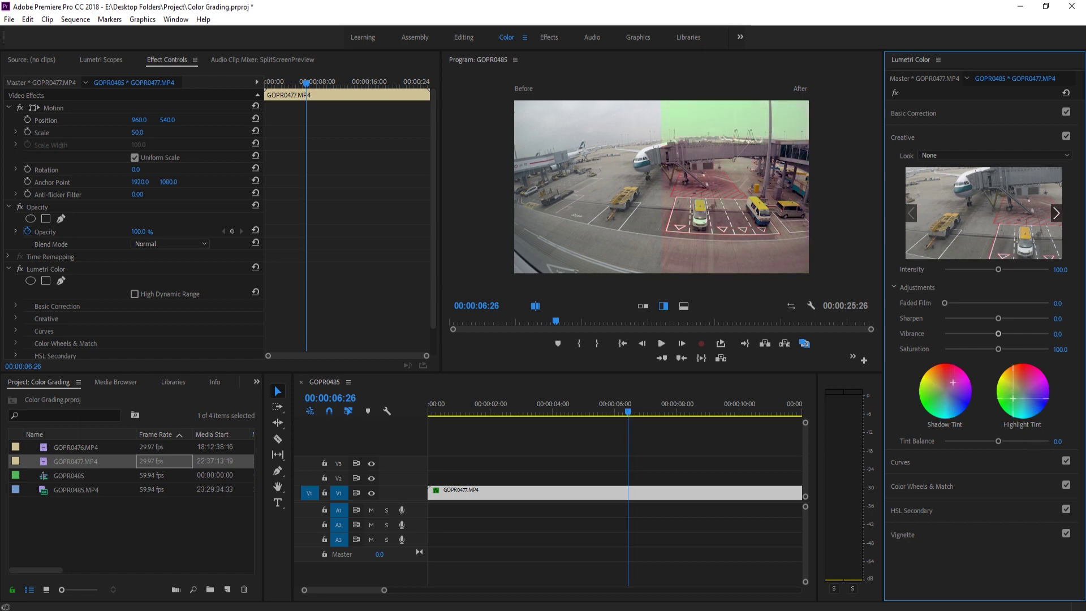
left_click(916, 469)
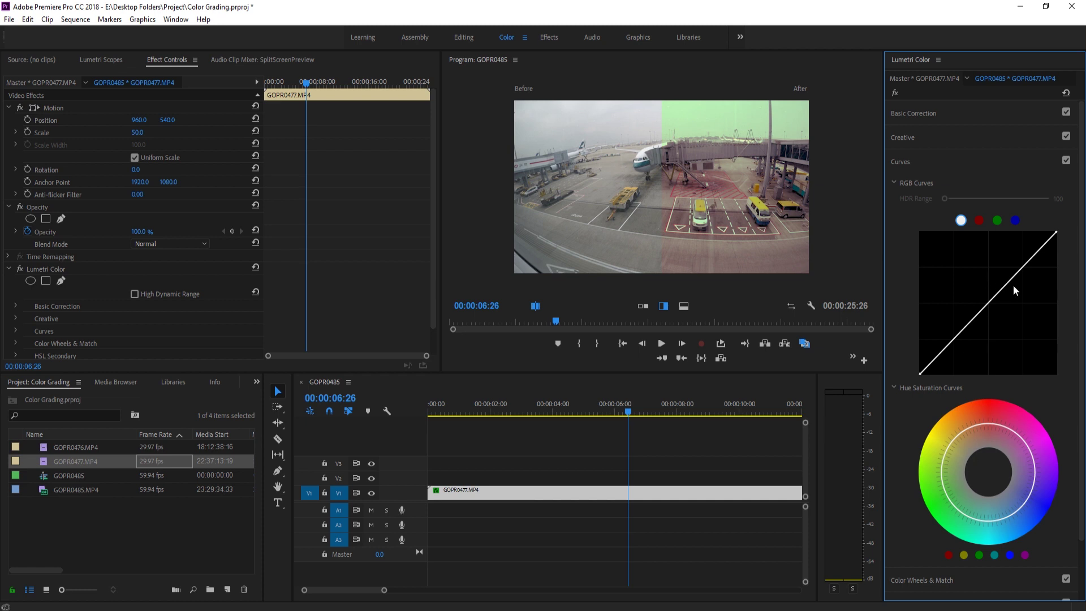
left_click_drag(1013, 285, 1013, 289)
left_click_drag(976, 331, 966, 327)
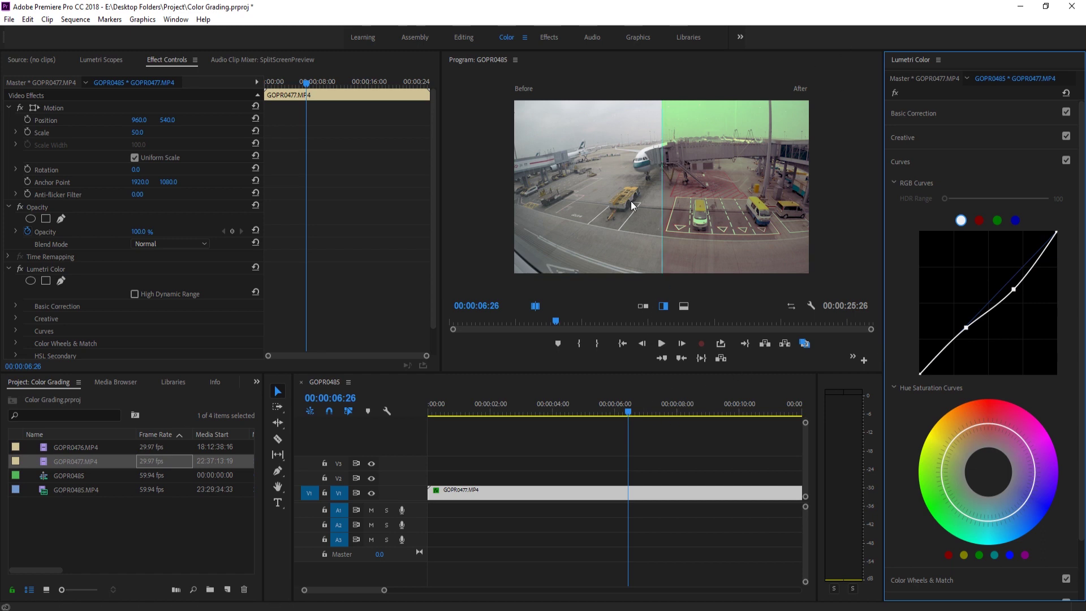
- Swap the before and after sides several times, then return to side-by-side view
left_click(791, 306)
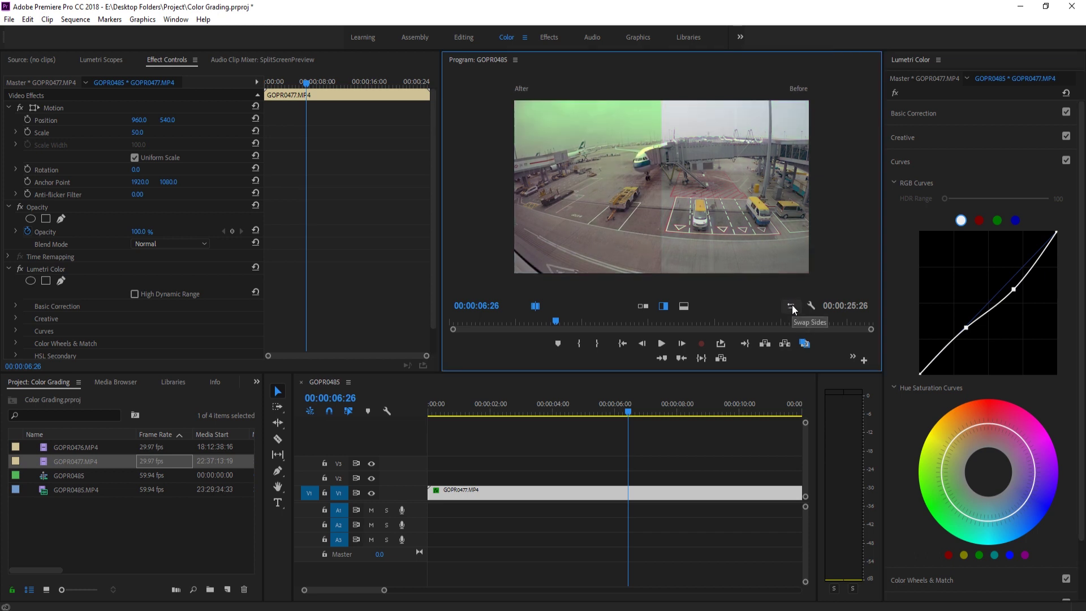
left_click(792, 306)
left_click(791, 306)
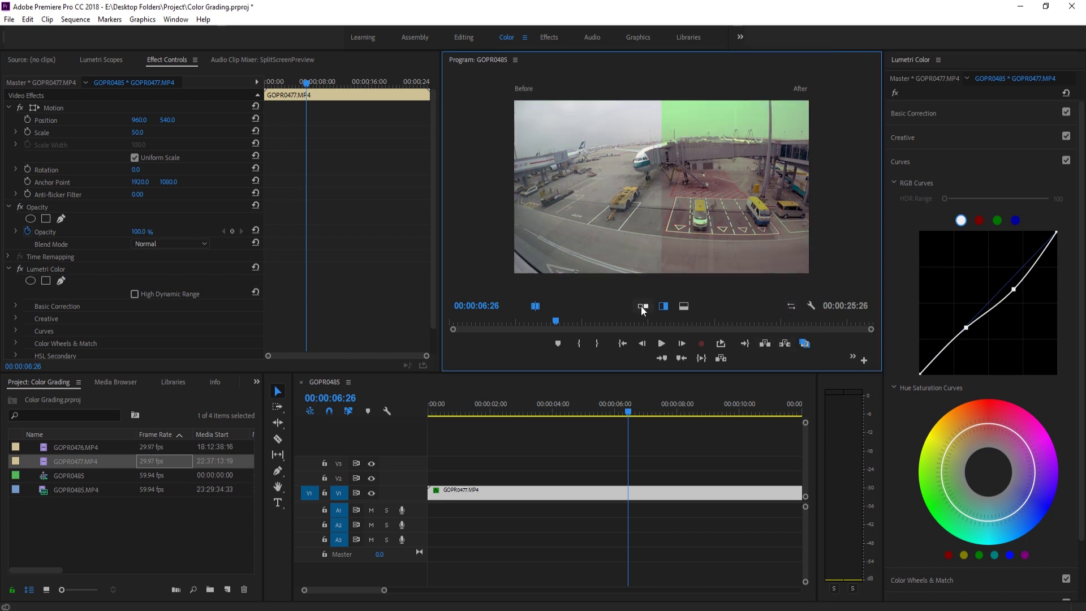
left_click(642, 306)
- Switch to a horizontal split, move the divider to reveal the graded image, and jump later
left_click(686, 305)
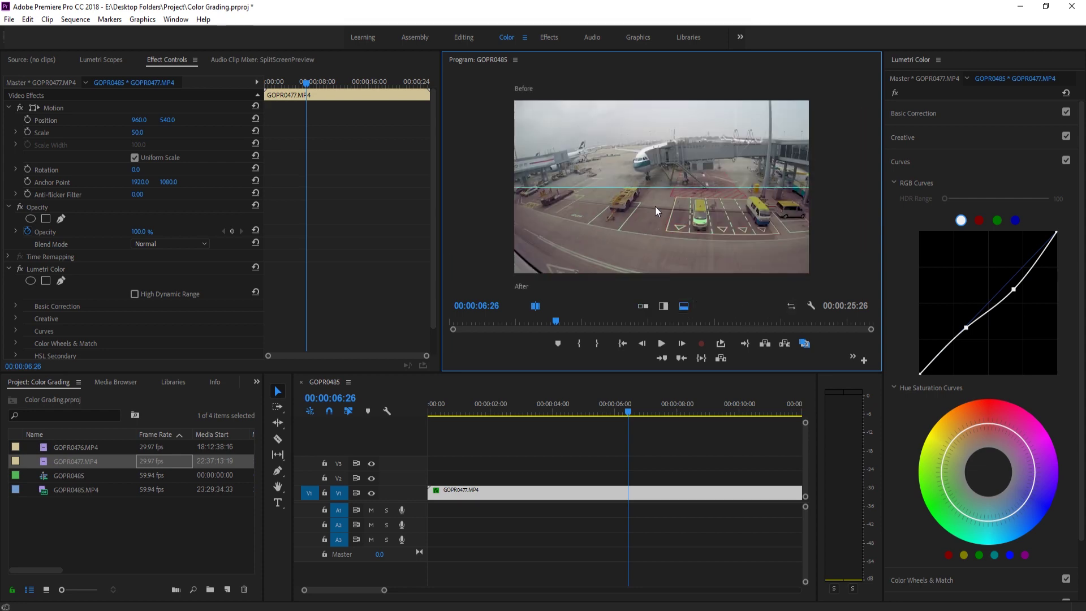
left_click_drag(659, 187, 686, 179)
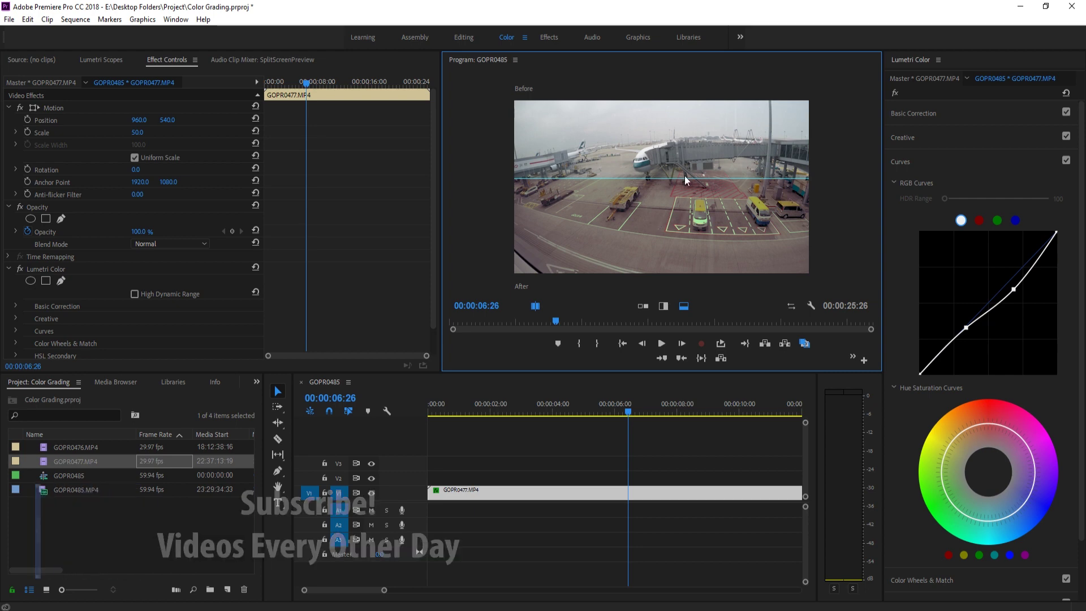
mouse_move(687, 180)
left_mouse_down()
mouse_move(678, 71)
mouse_move(676, 183)
left_mouse_up()
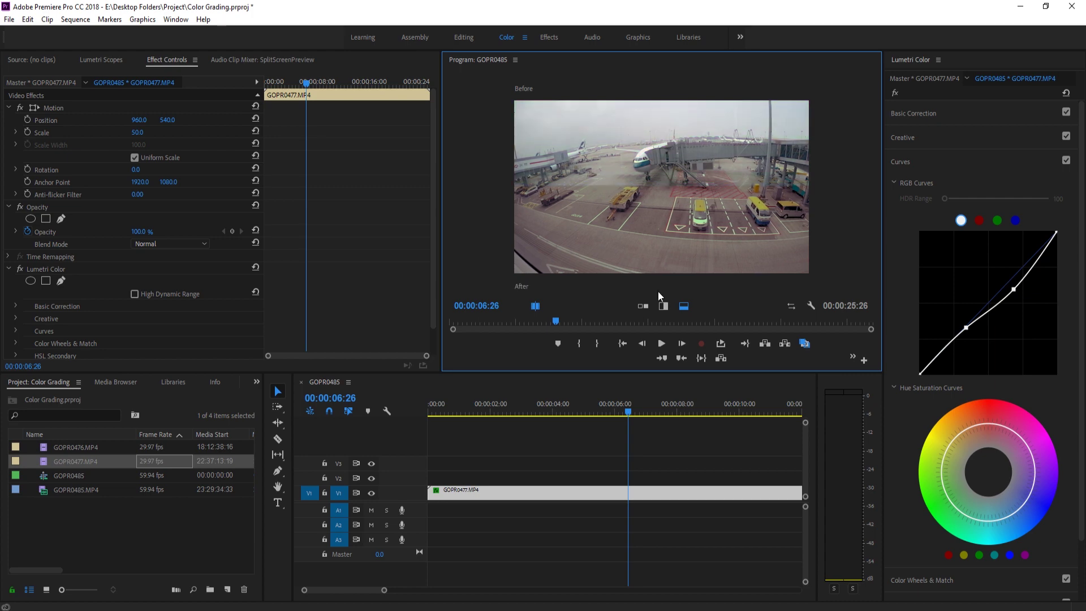
left_click(660, 320)
- Switch to a vertical split, then deselect and reselect the GOPR0477 clip and focus the Program monitor
left_click(663, 306)
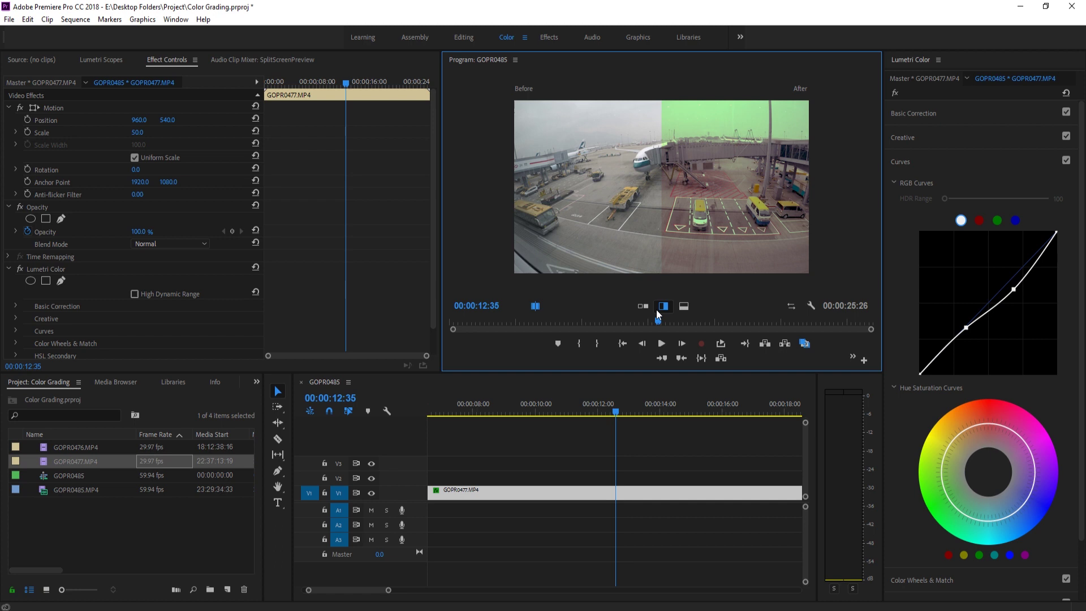
left_click(676, 460)
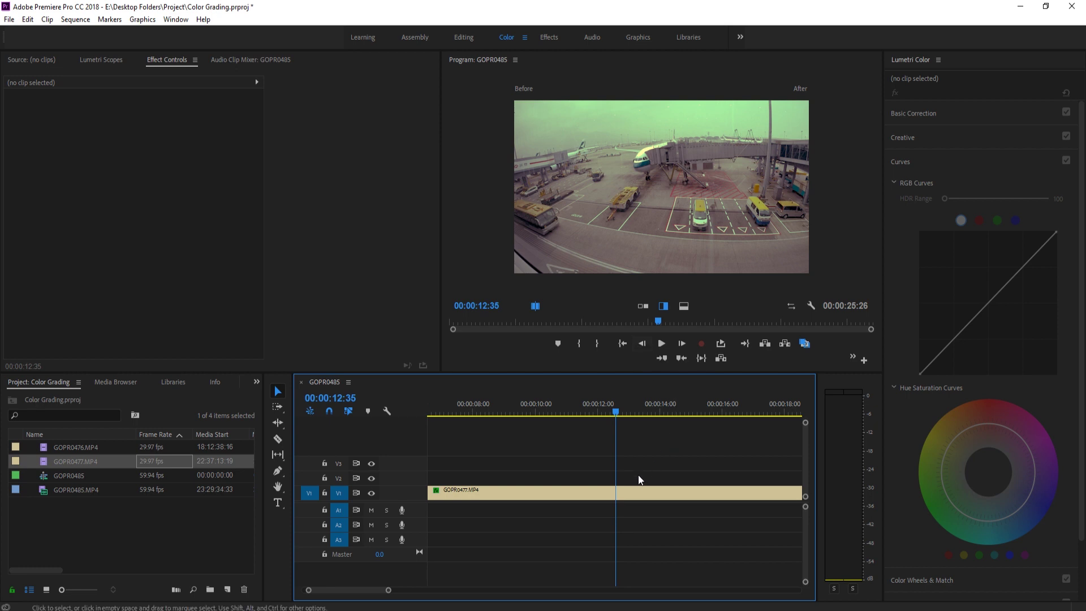
left_click(634, 491)
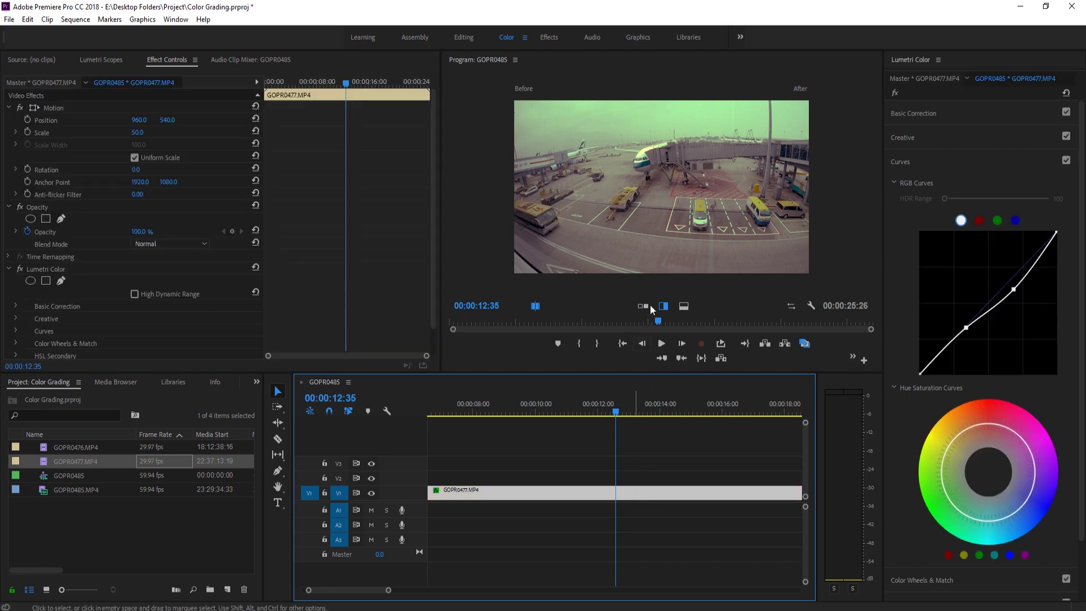
left_click(664, 150)
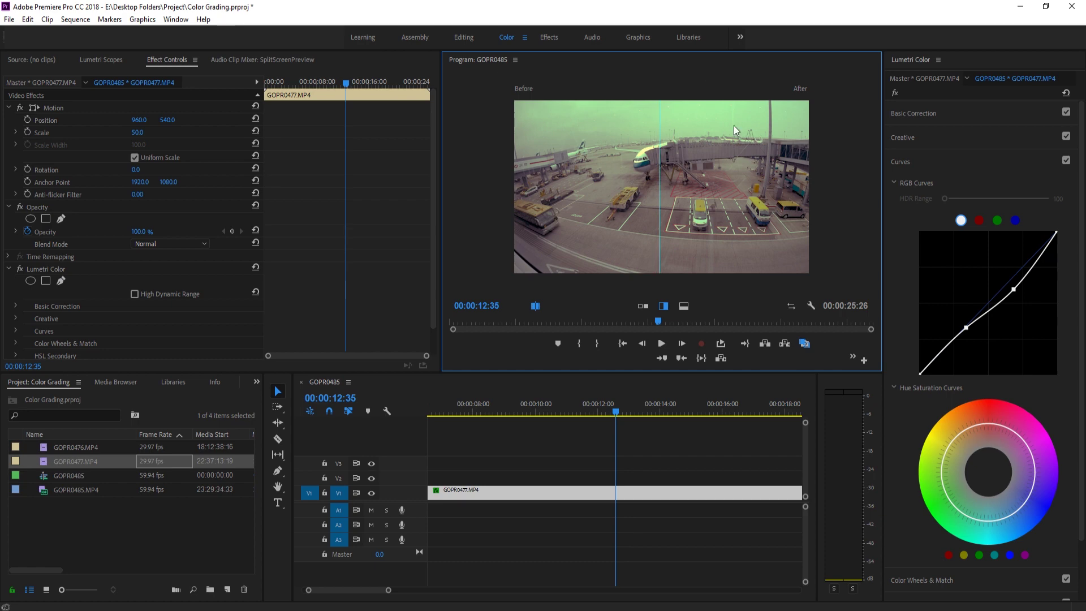
- Drag an RGB curve point up and left, blowing the graded half into harsh bright pinkish tones
left_click_drag(1011, 297, 974, 276)
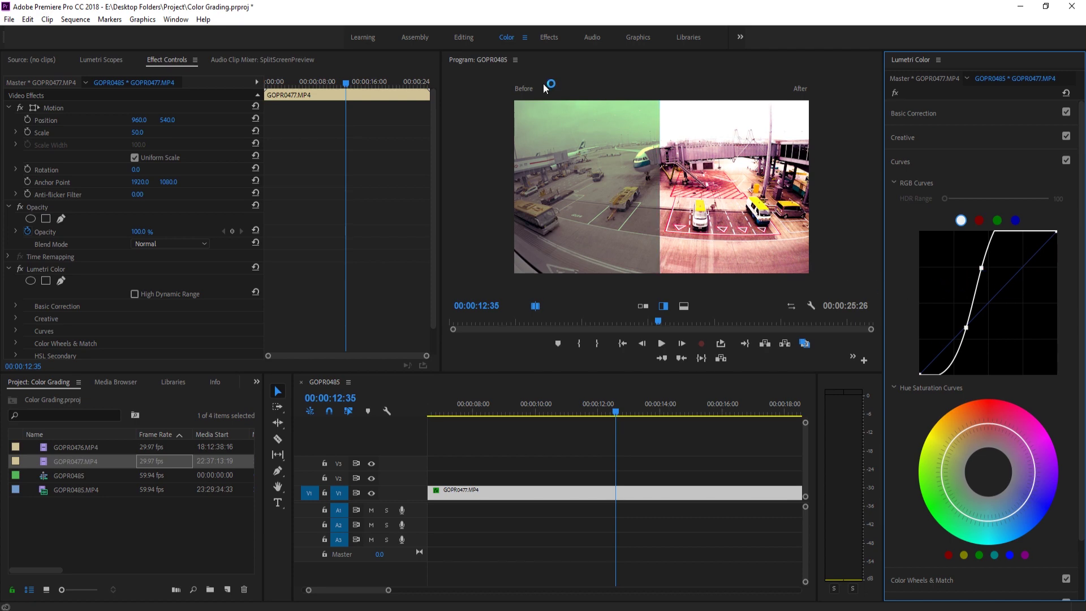